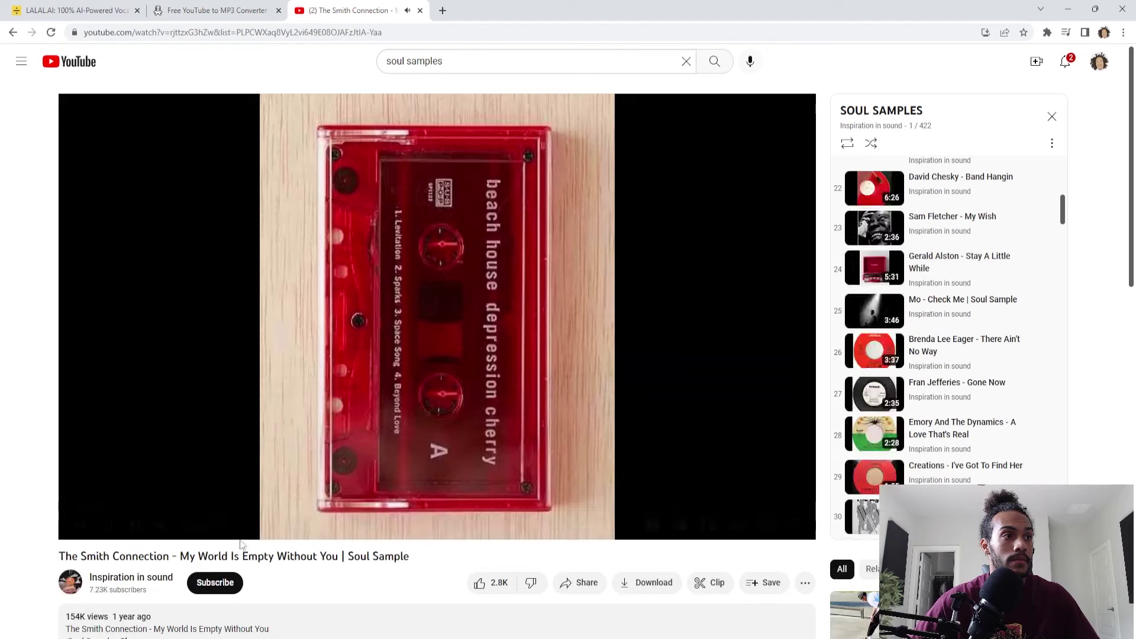
Open The Smith Connection's 'My World Is Empty Without You' and skip ahead to about 1:05
left_click(217, 510)
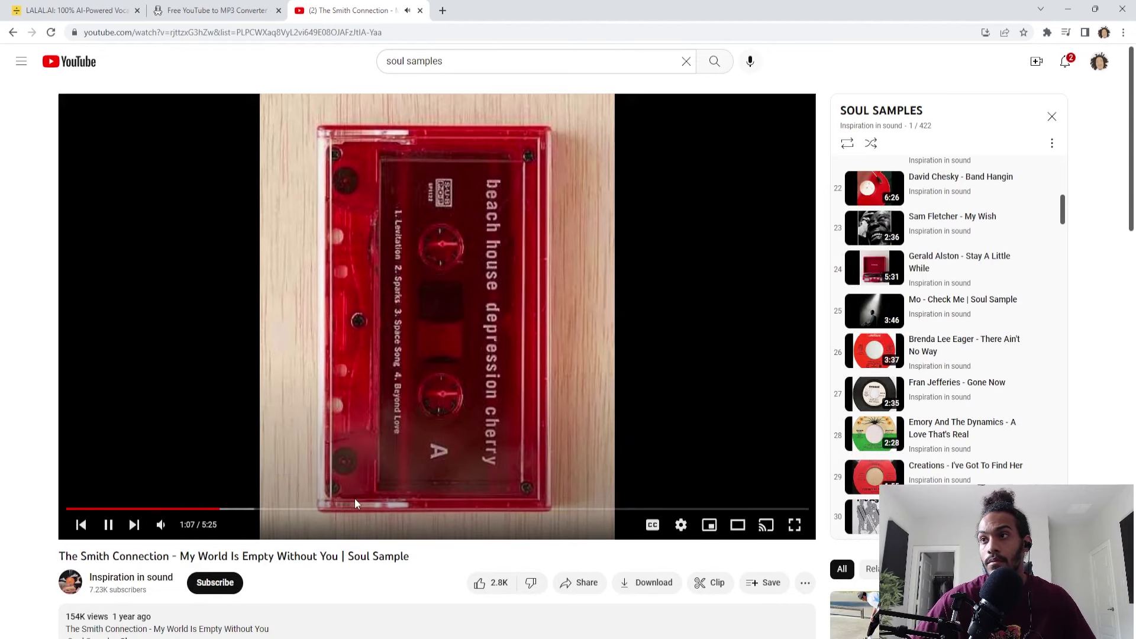
Pause the soul sample around 1:10 and copy its YouTube URL from the address bar
left_click(429, 442)
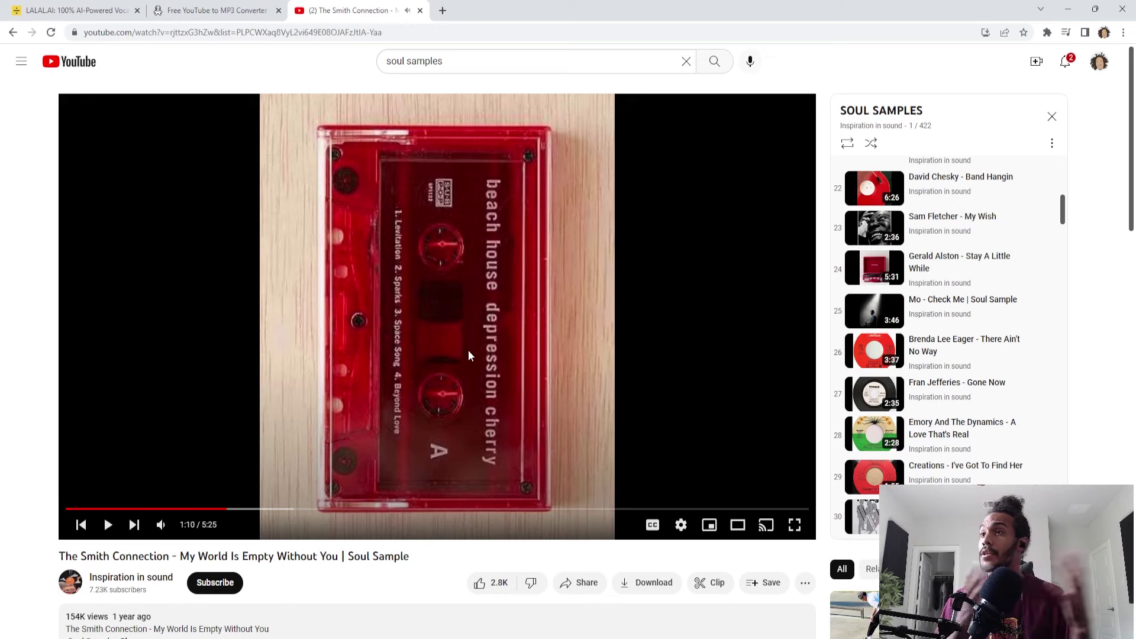
left_click(375, 30)
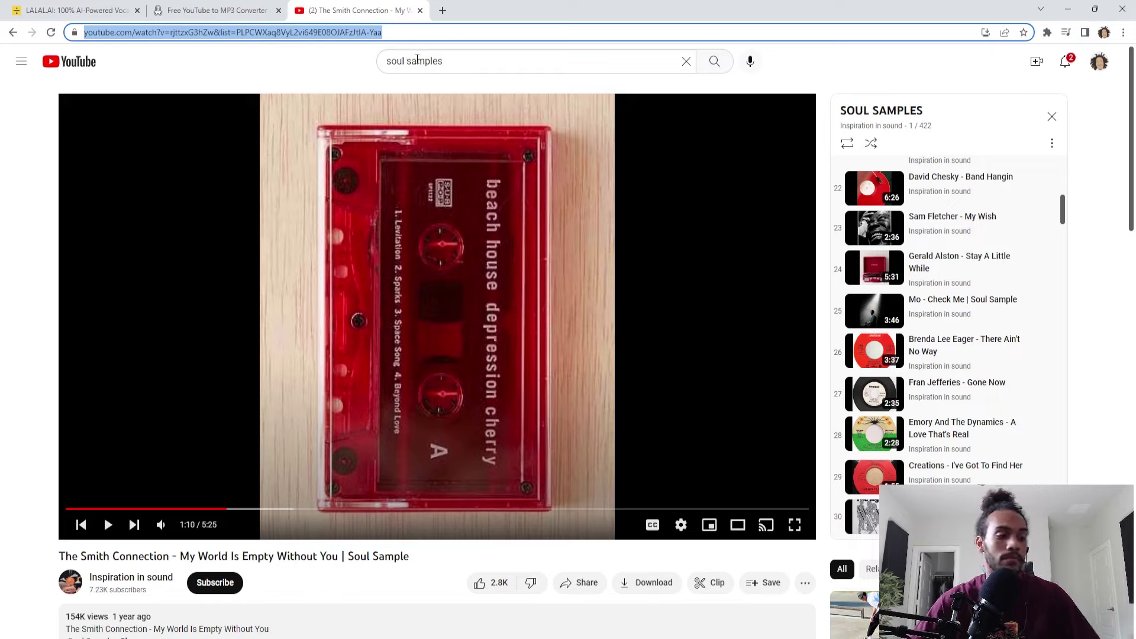
right_click(325, 33)
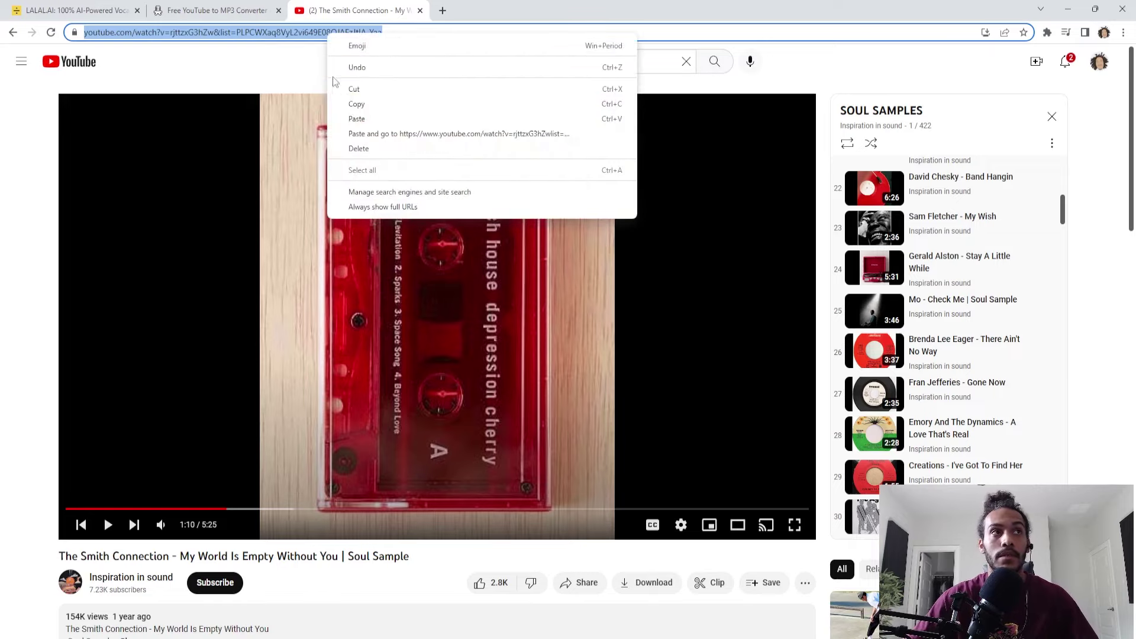
left_click(355, 105)
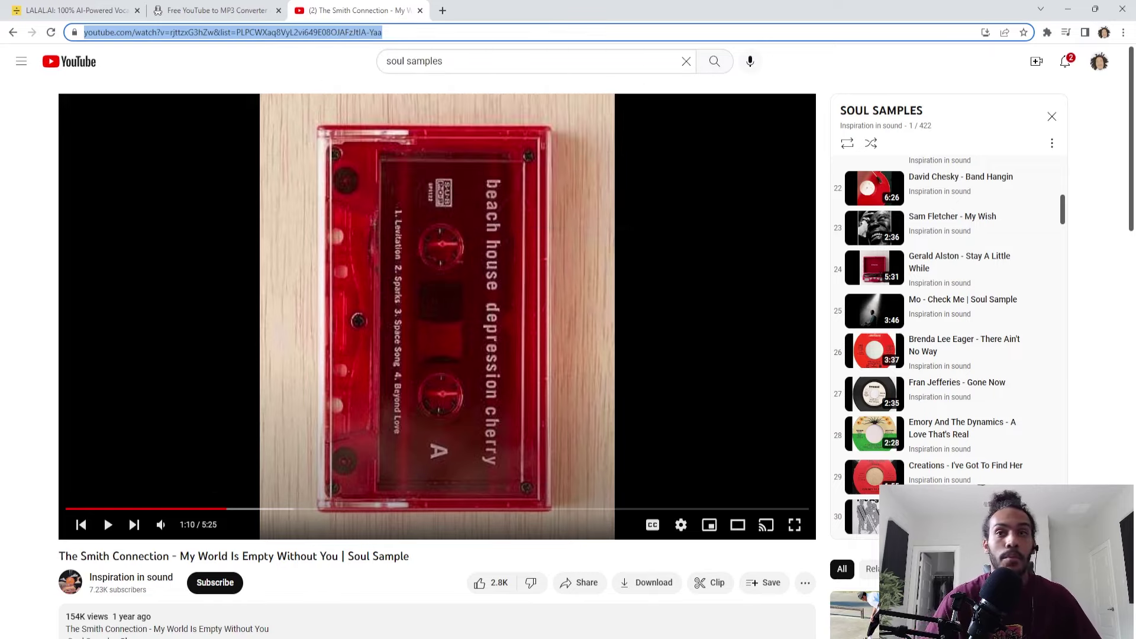
key("alt+Tab")
Paste the link into MediaHuman and start downloading 'My World Is Empty Without You | Soul Sample' as MP3
left_click(417, 335)
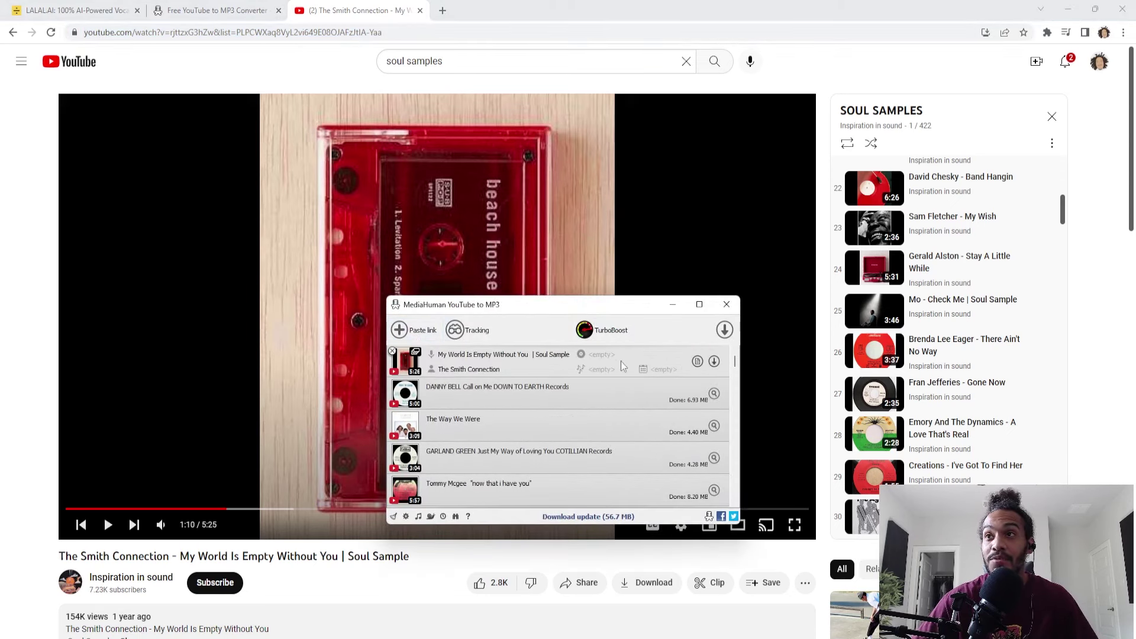
left_click(715, 362)
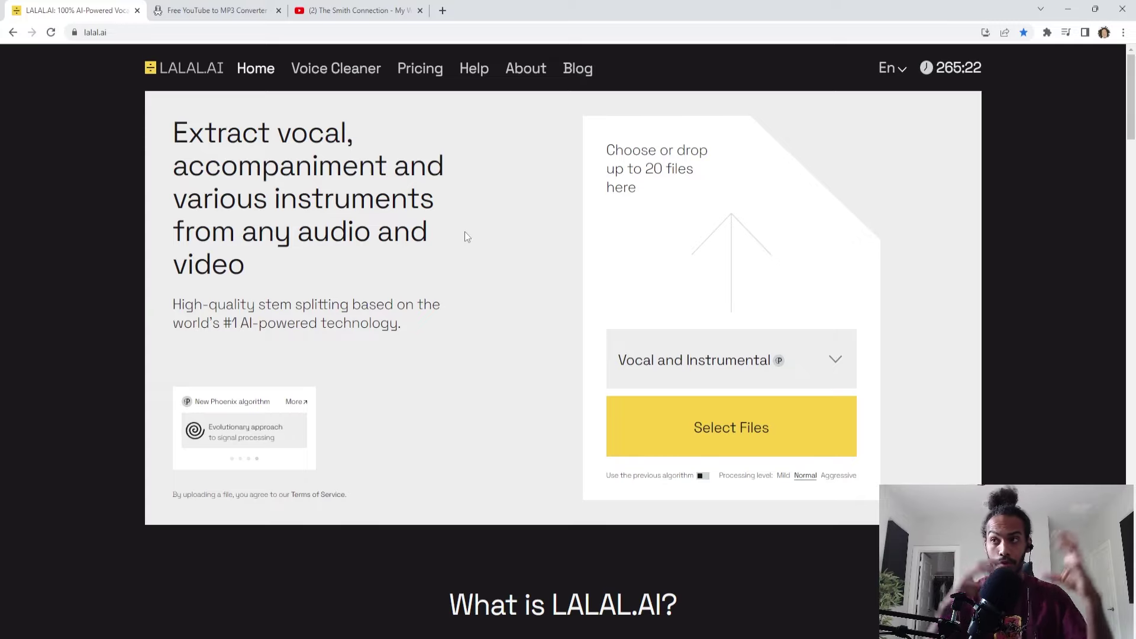
Locate the downloaded Smith Connection MP3 and drop it onto LALAL.AI for stem splitting
key("alt+Tab")
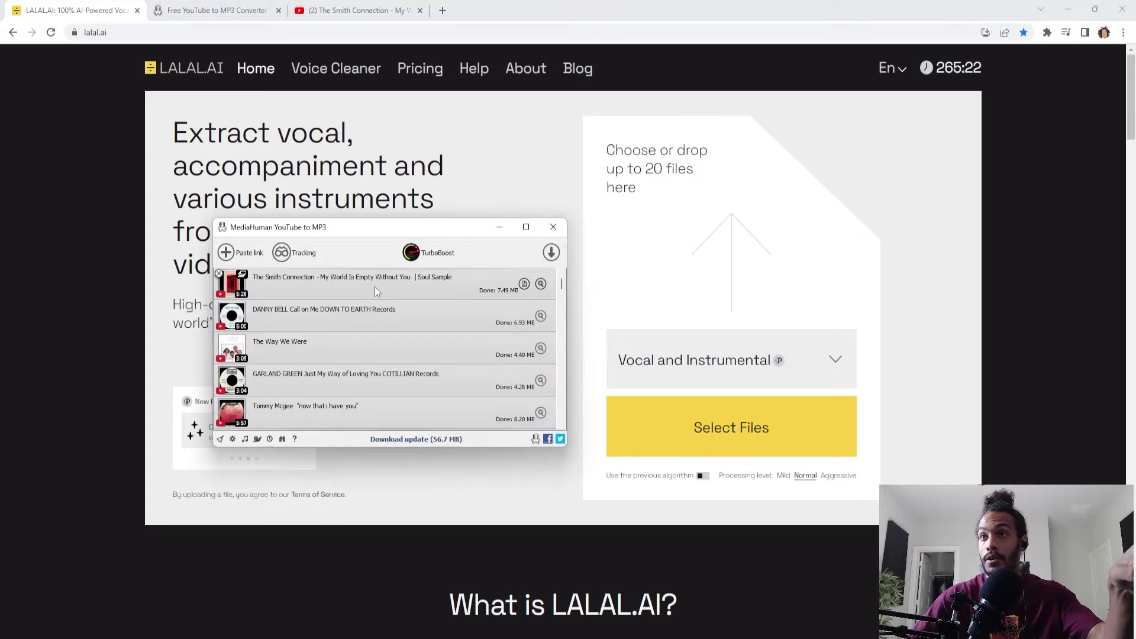
left_click(541, 284)
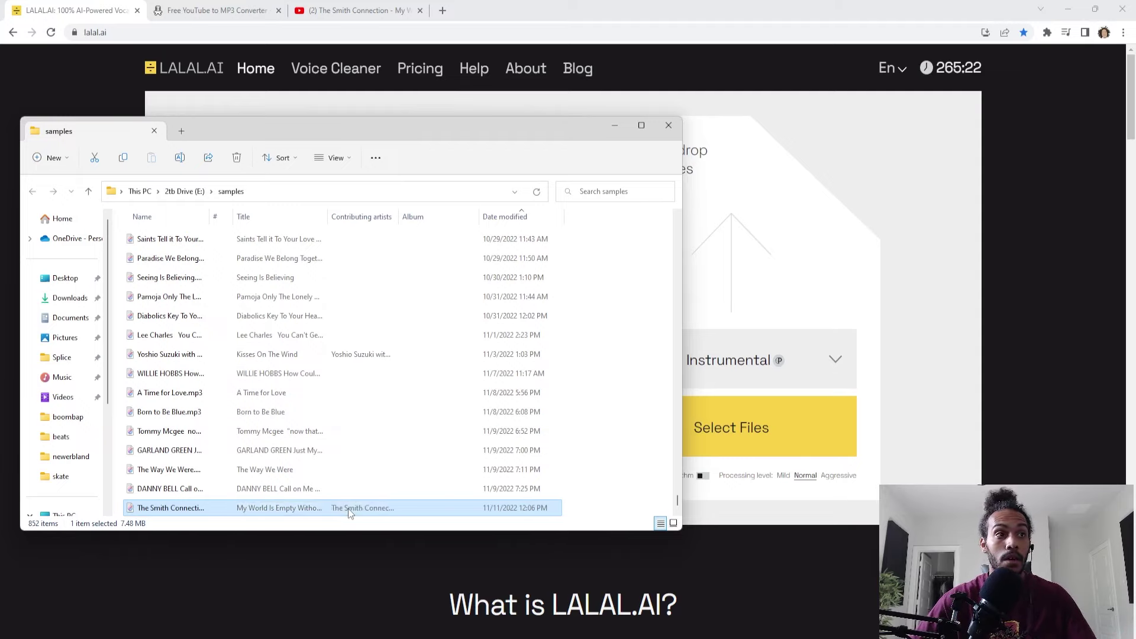
left_click_drag(322, 509, 732, 299)
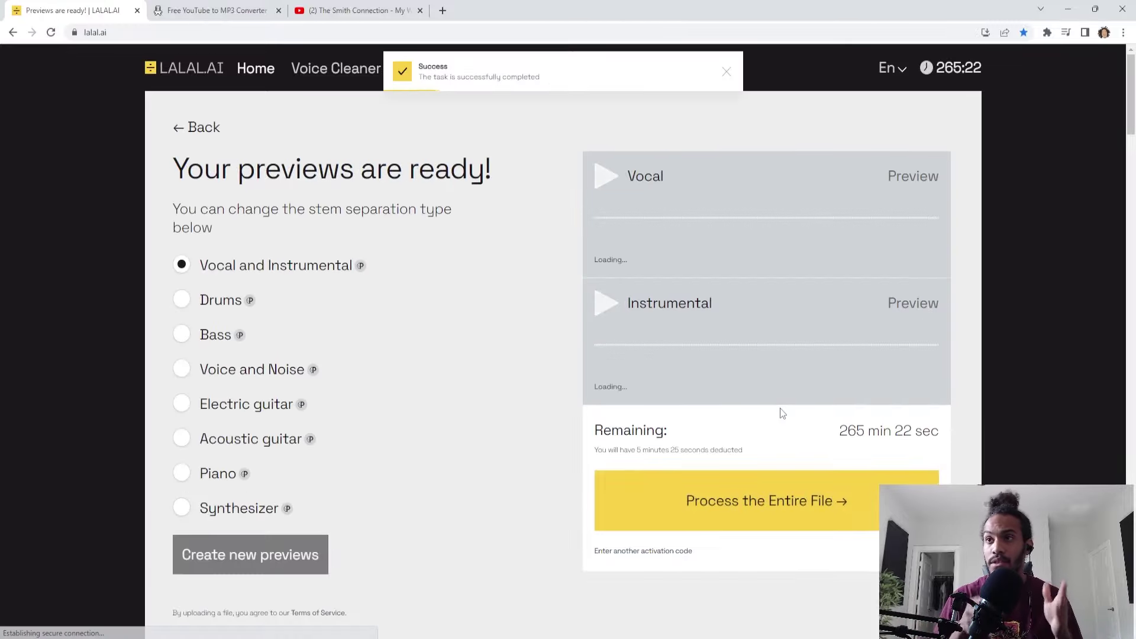
Preview the vocal and instrumental stems, skipping to 00:12, then process the entire file
left_click(712, 232)
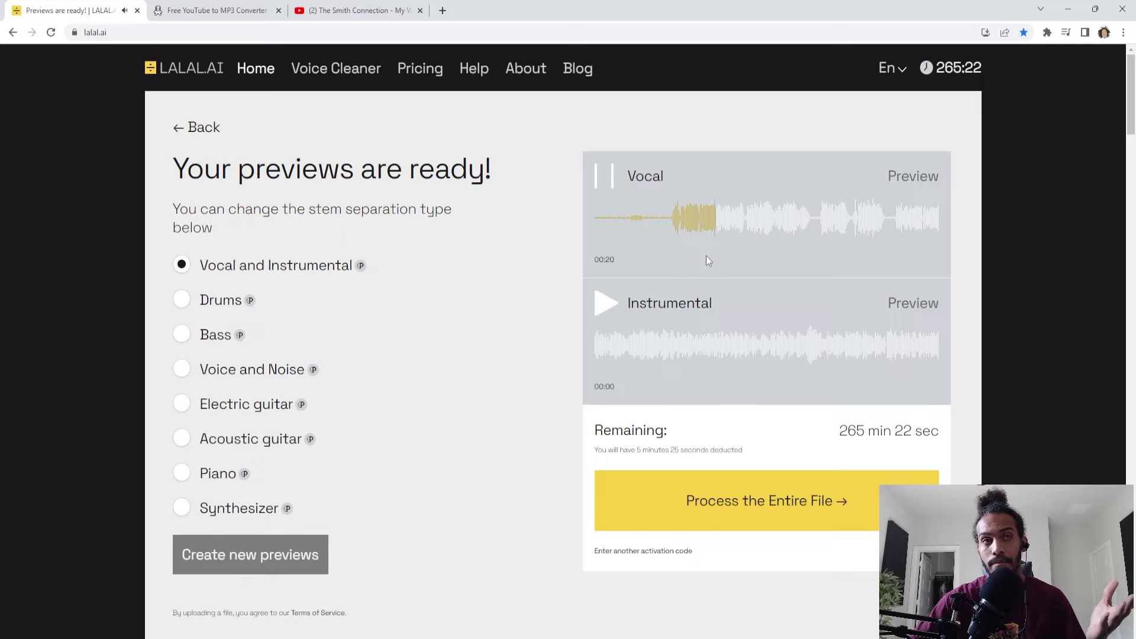
left_click(611, 314)
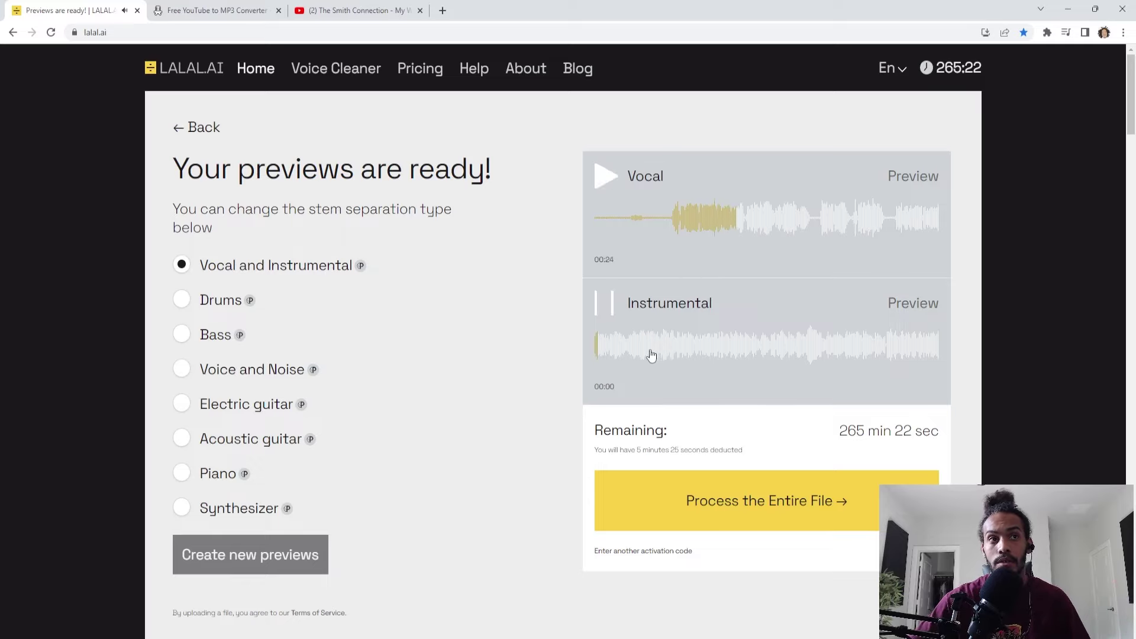
left_click(671, 350)
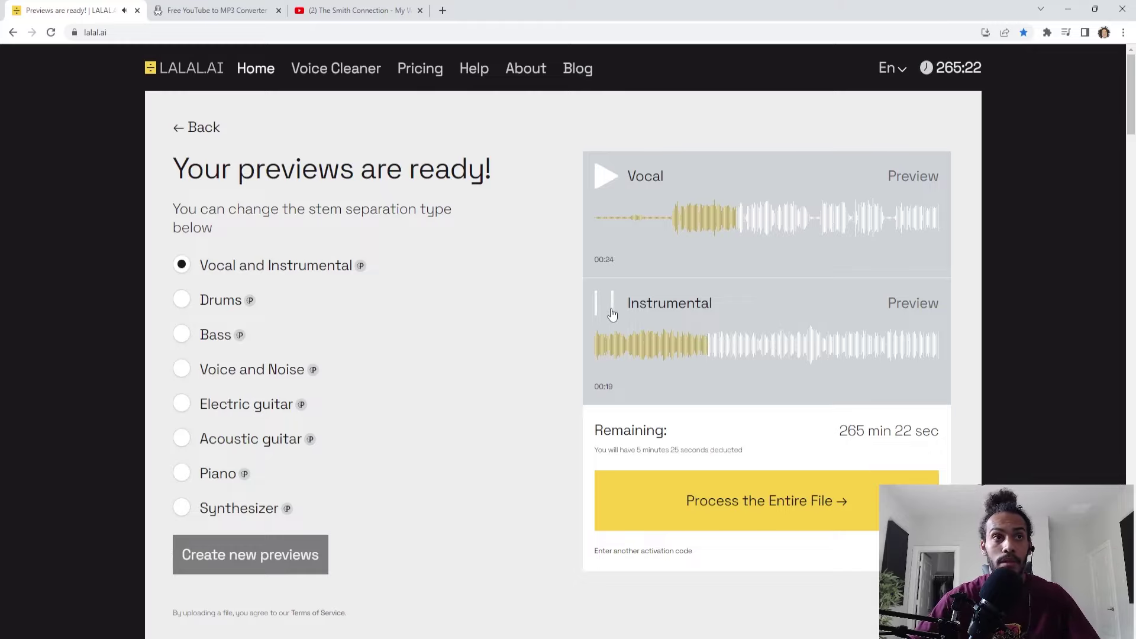
left_click(784, 500)
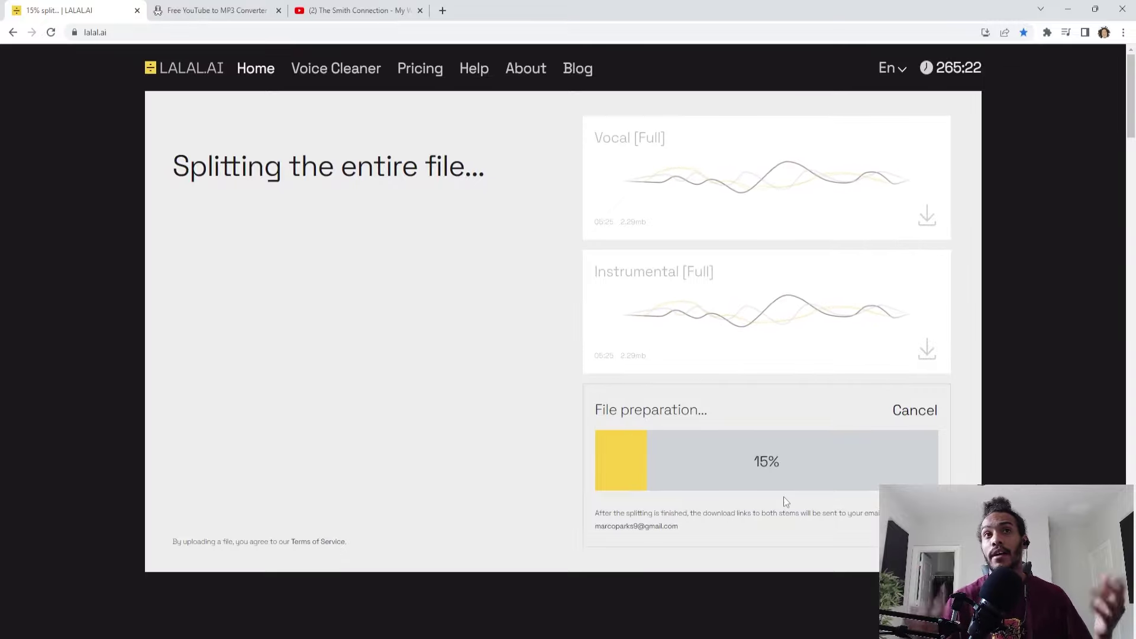
Download the Vocal [Full] and Instrumental [Full] stems as MP3s once splitting completes
mouse_move(950, 69)
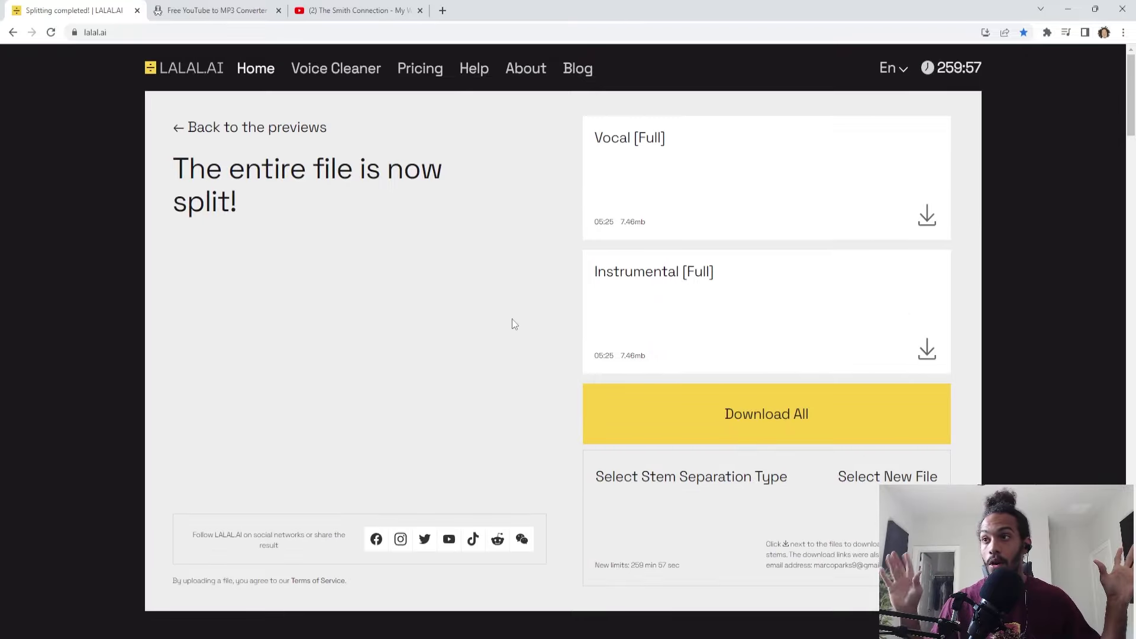
left_click(926, 216)
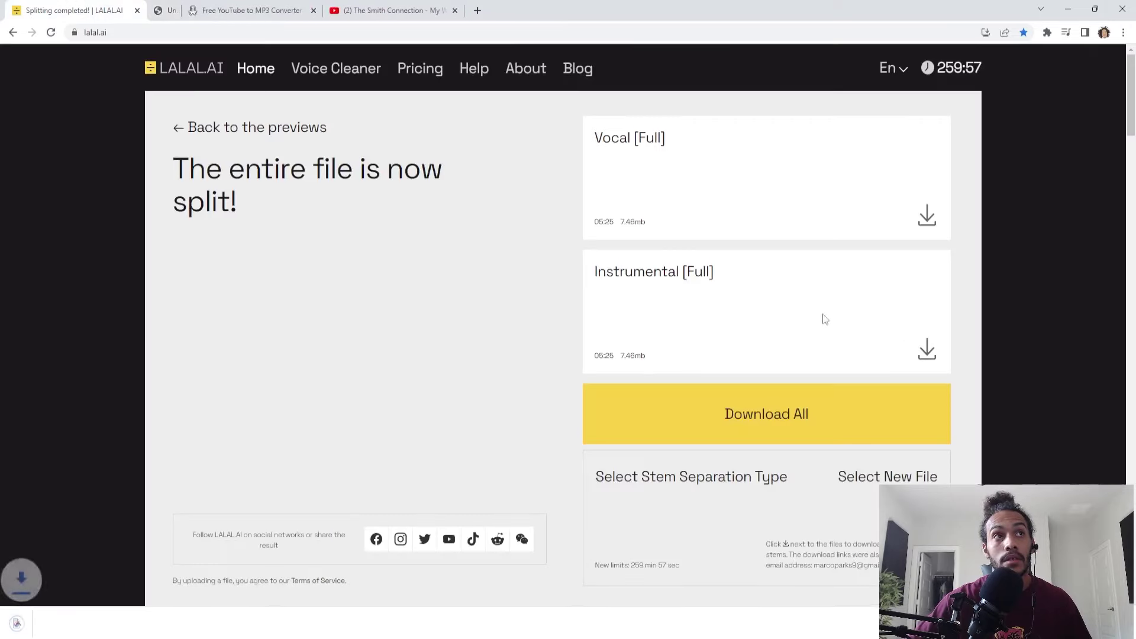
left_click(928, 351)
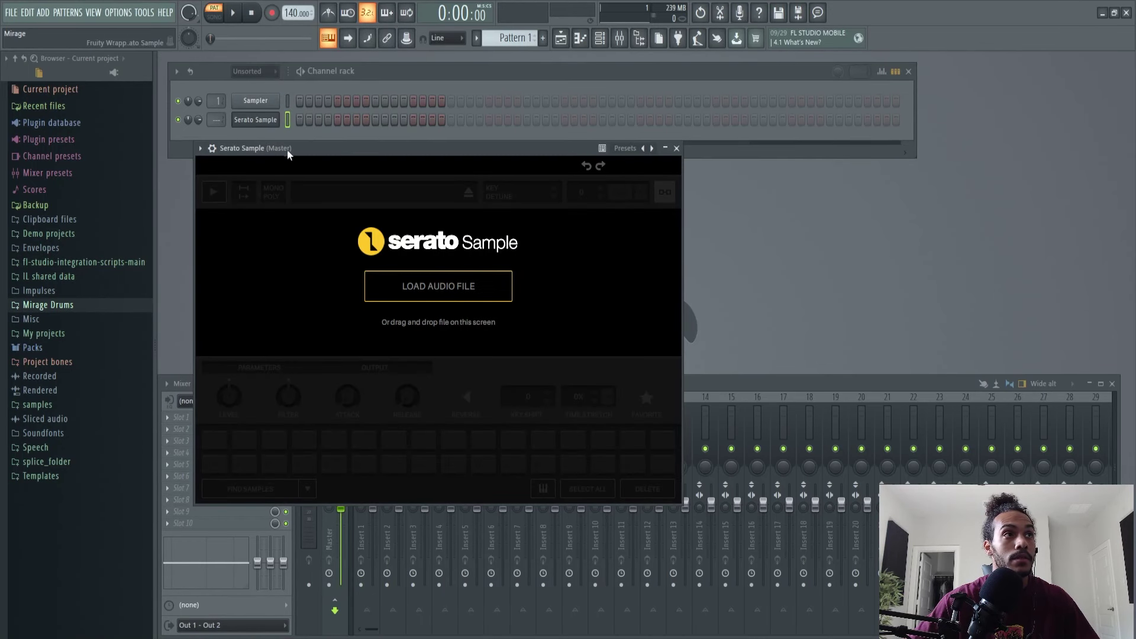
Add a second Serato Sample channel and load one stem into each Serato instance
left_click_drag(288, 152, 331, 168)
left_click(256, 149)
left_click(288, 98)
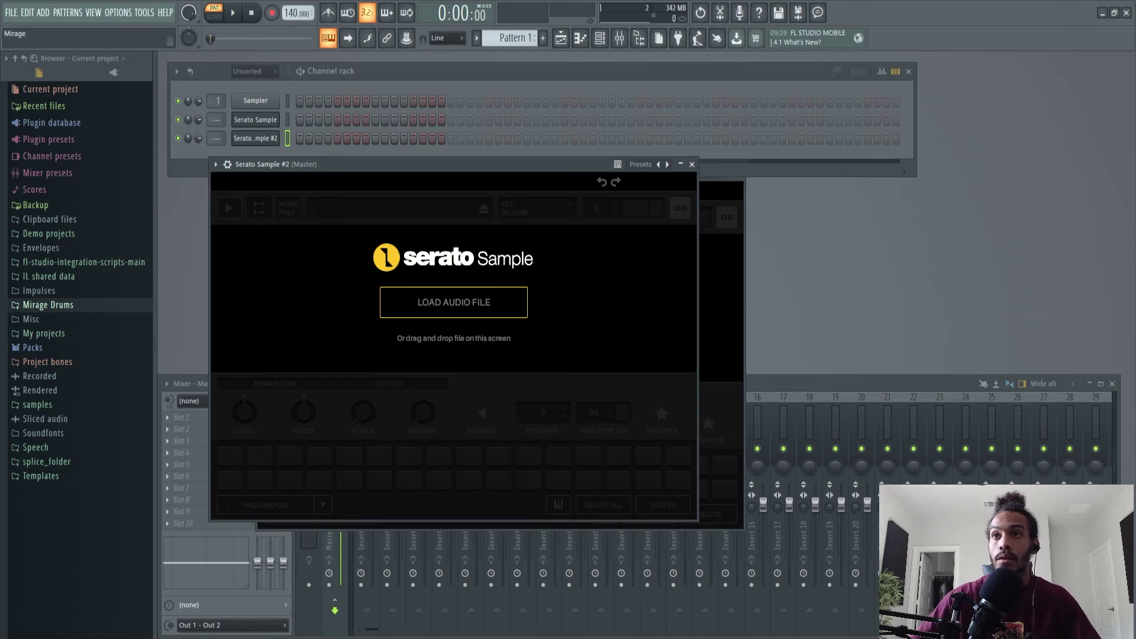
left_click_drag(441, 311, 449, 317)
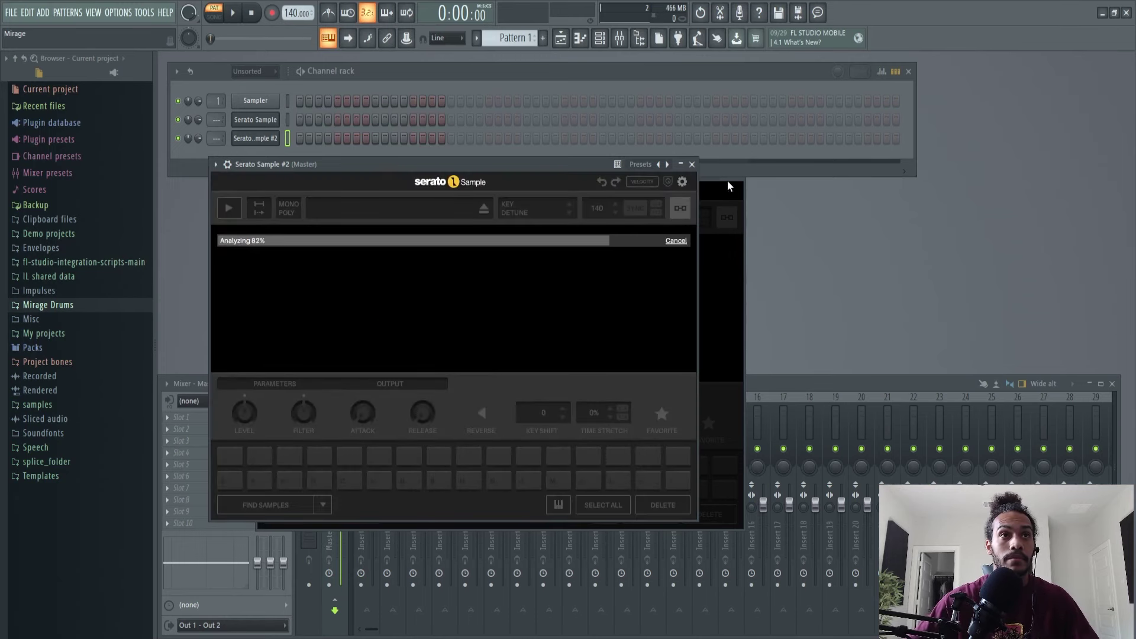
left_click(737, 226)
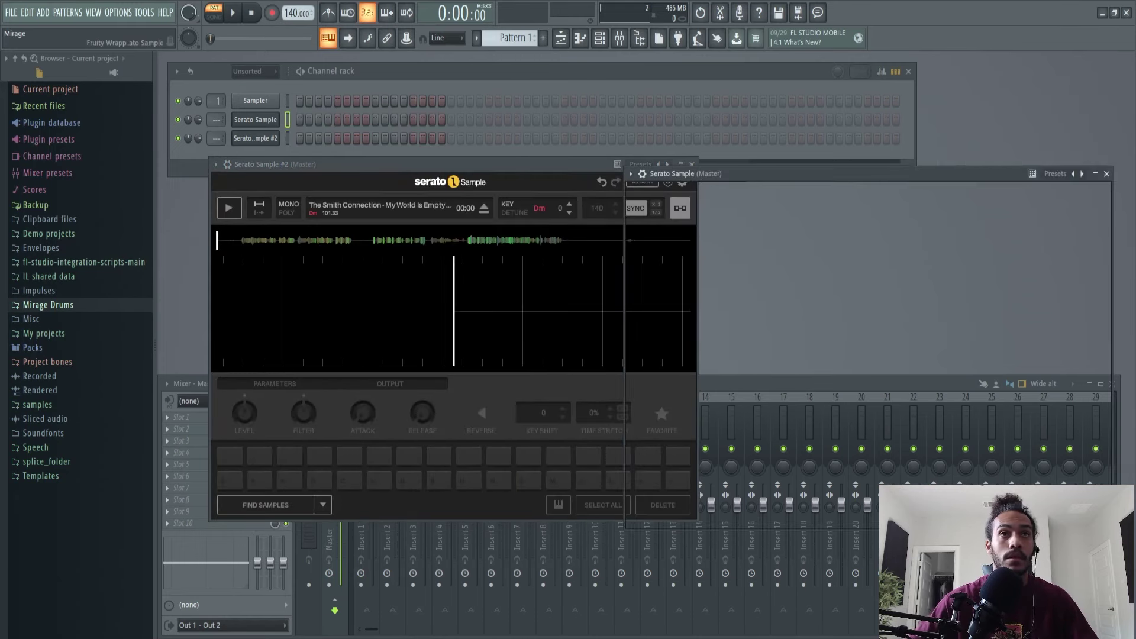
left_click_drag(253, 240, 872, 281)
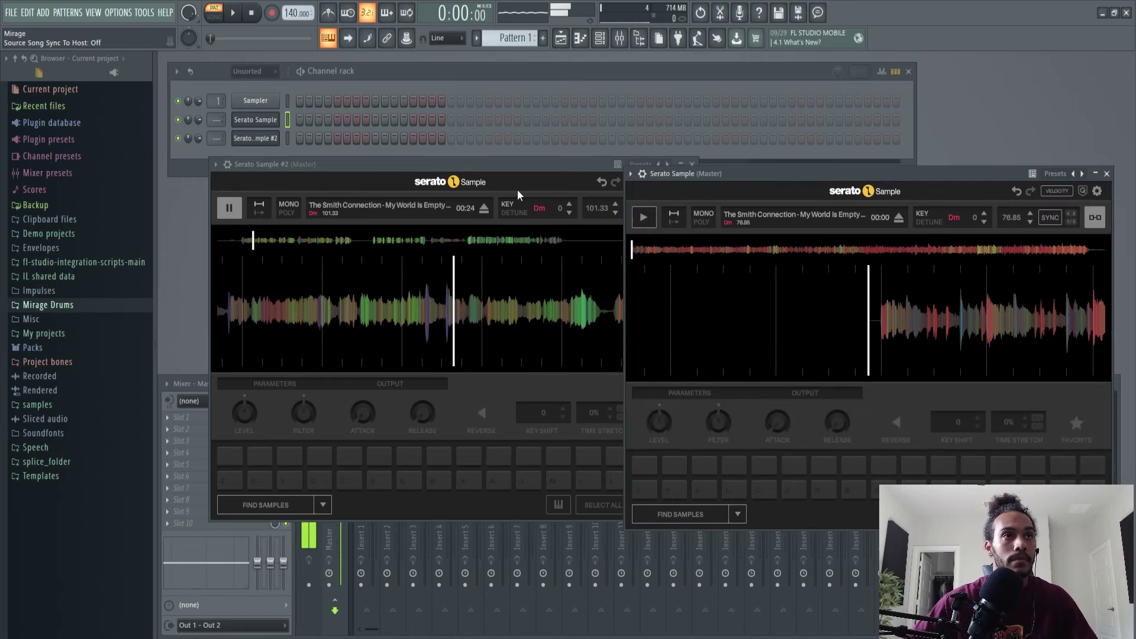
Audition the first stem and auto-chop both stems into cue pads with Find Samples
left_click(229, 210)
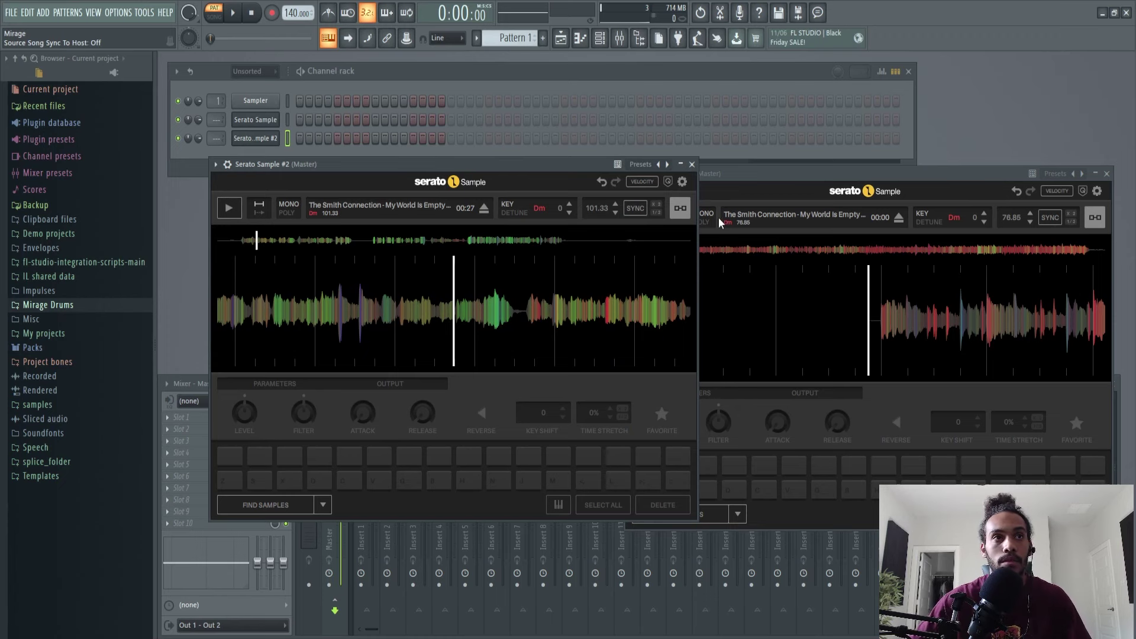
left_click_drag(834, 174, 539, 167)
left_click(350, 212)
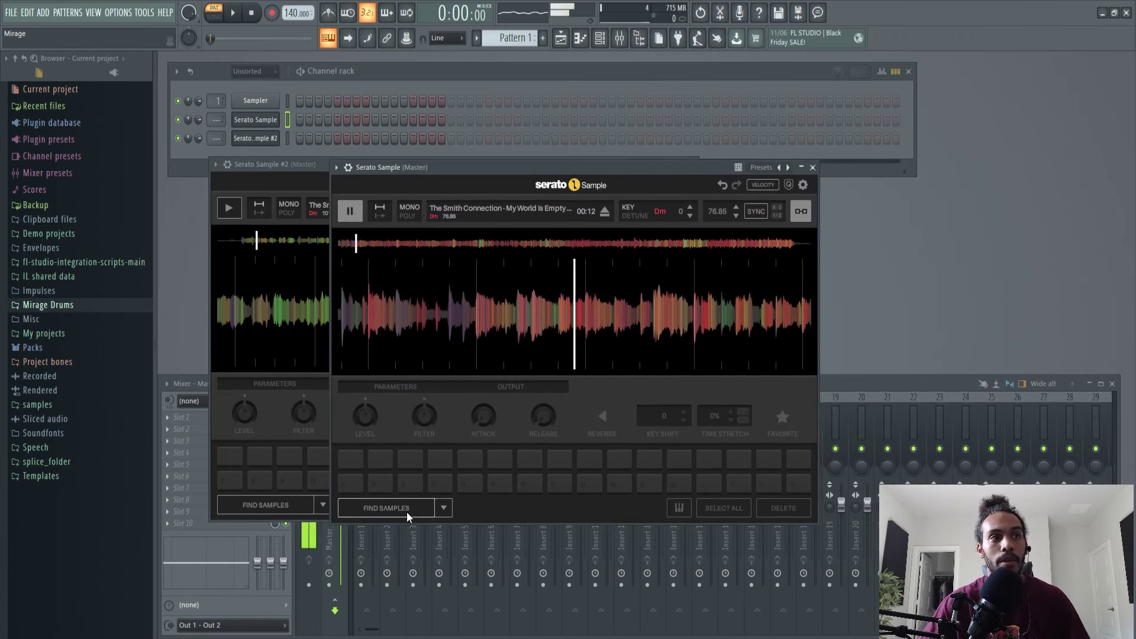
left_click(385, 508)
left_click(265, 505)
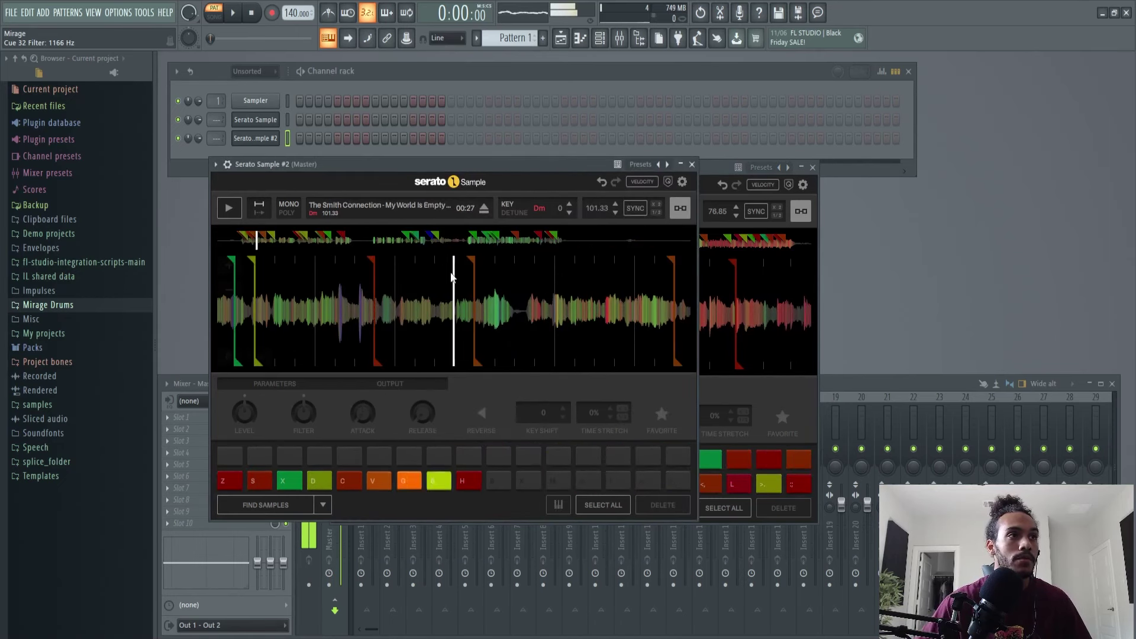
left_click(693, 166)
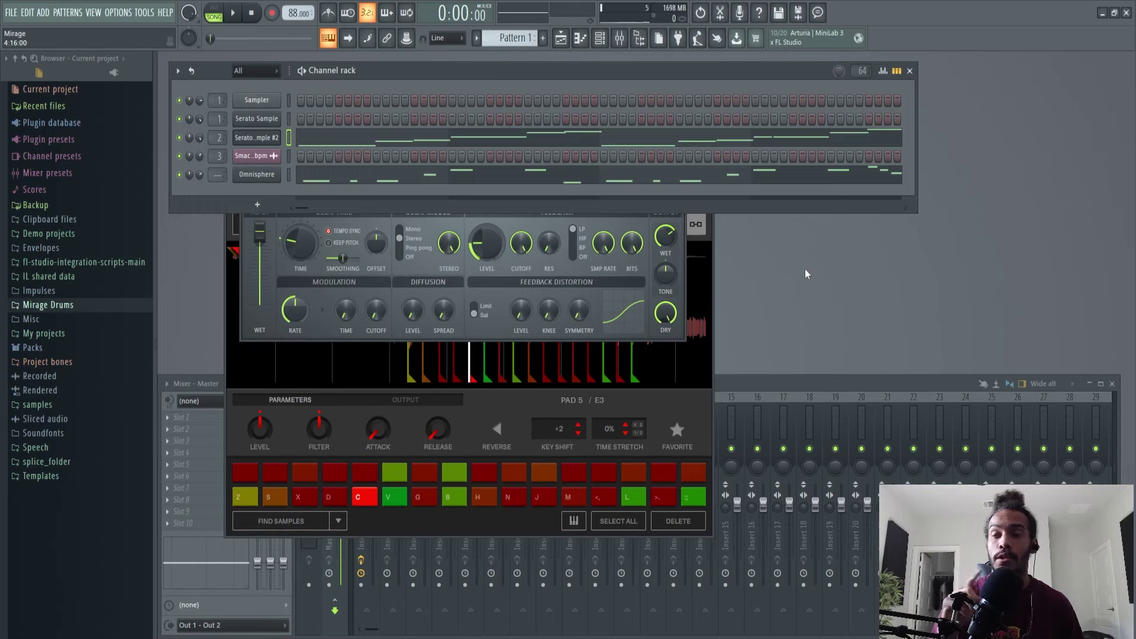
Play the beat through RC-20 Retro Color on Insert 1 in SONG mode, then stop
left_click(811, 379)
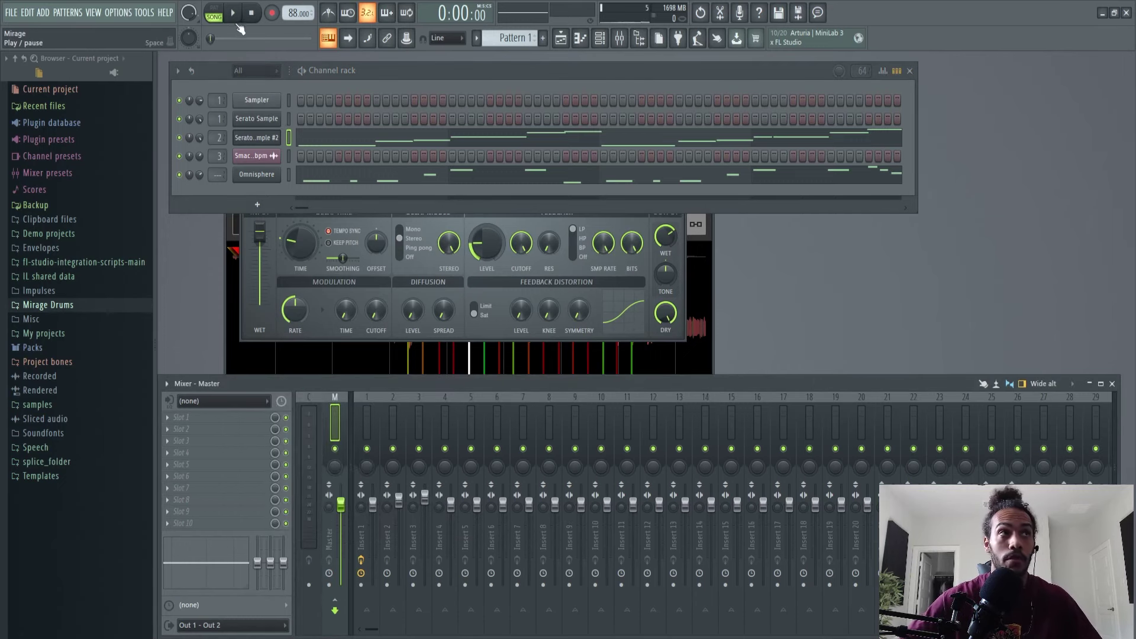
left_click(215, 13)
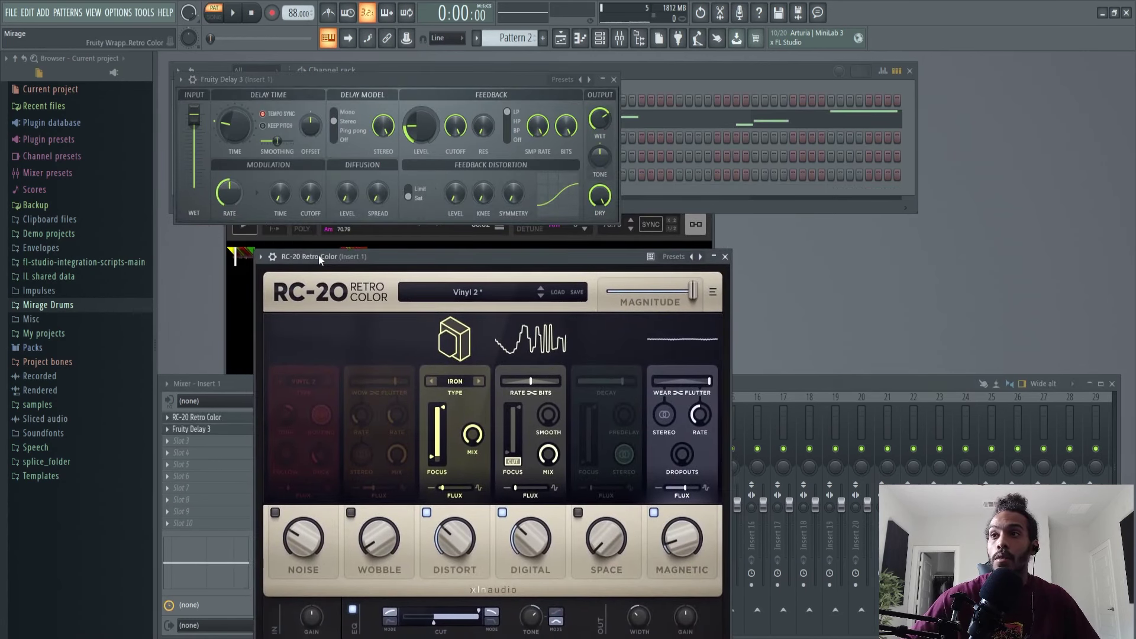
left_click_drag(321, 239, 320, 232)
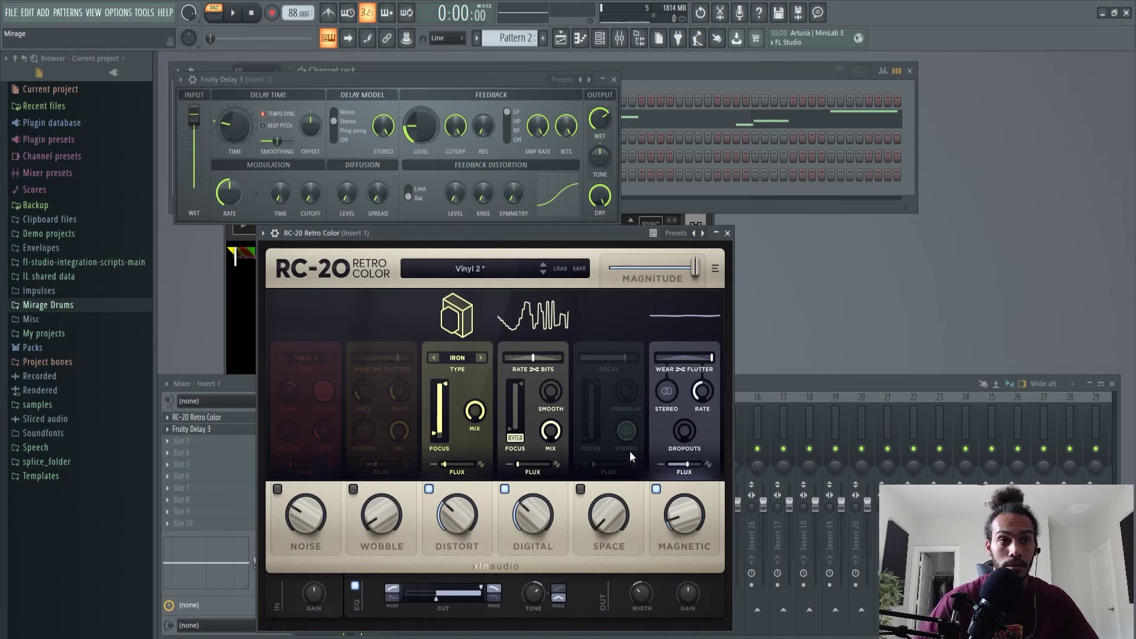
key("space")
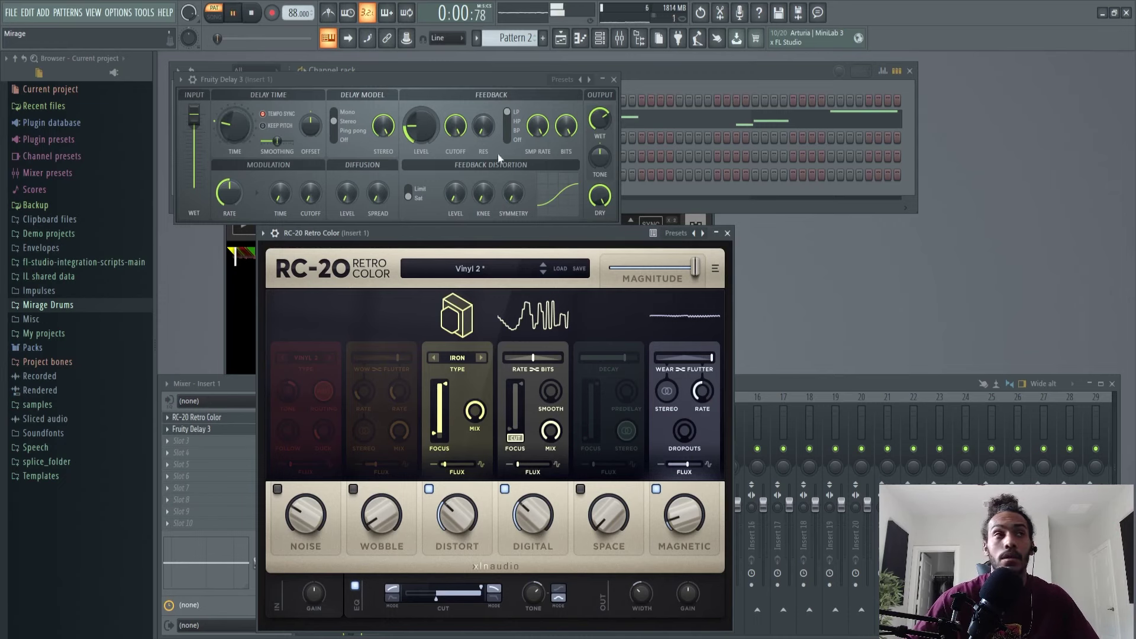
left_click(214, 18)
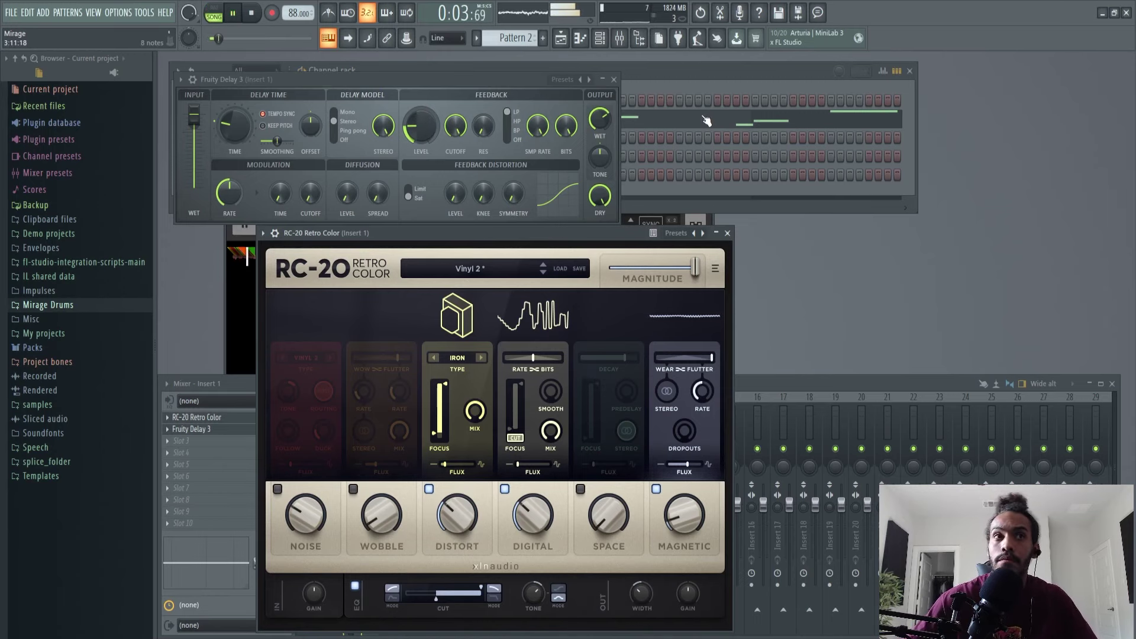
left_click(253, 16)
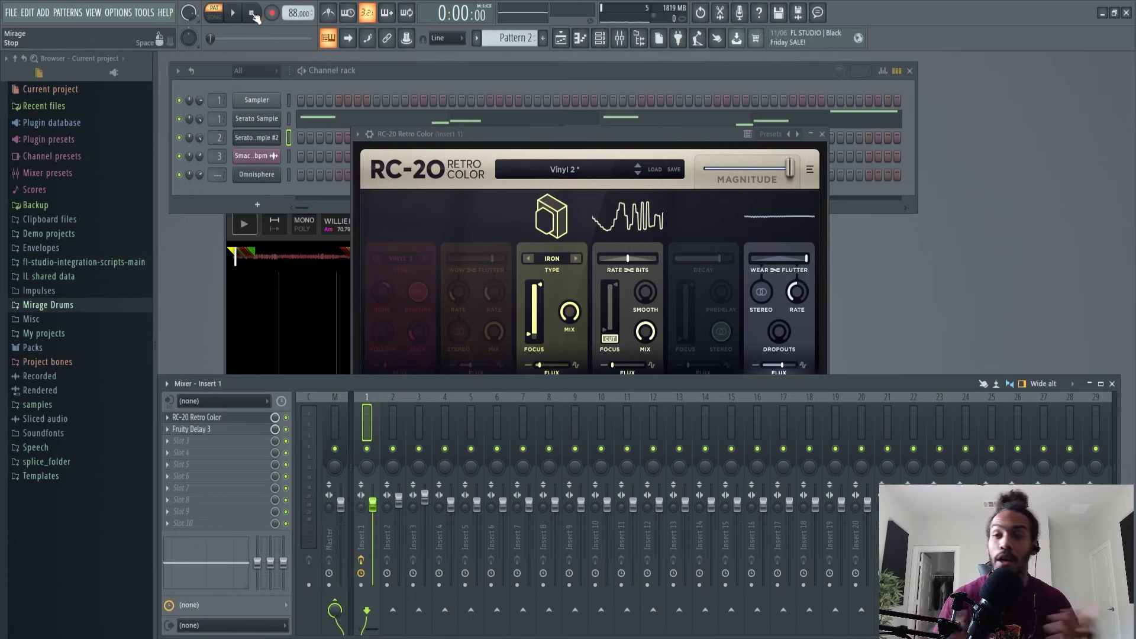
Switch the transport from PAT to SONG mode using the L shortcut
key("l")
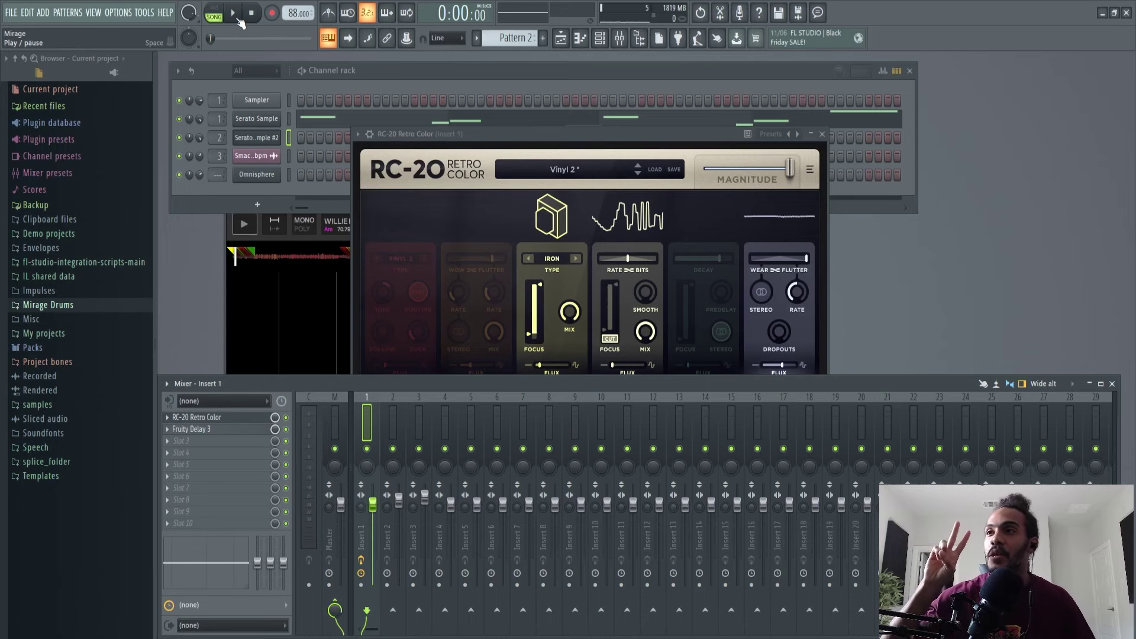